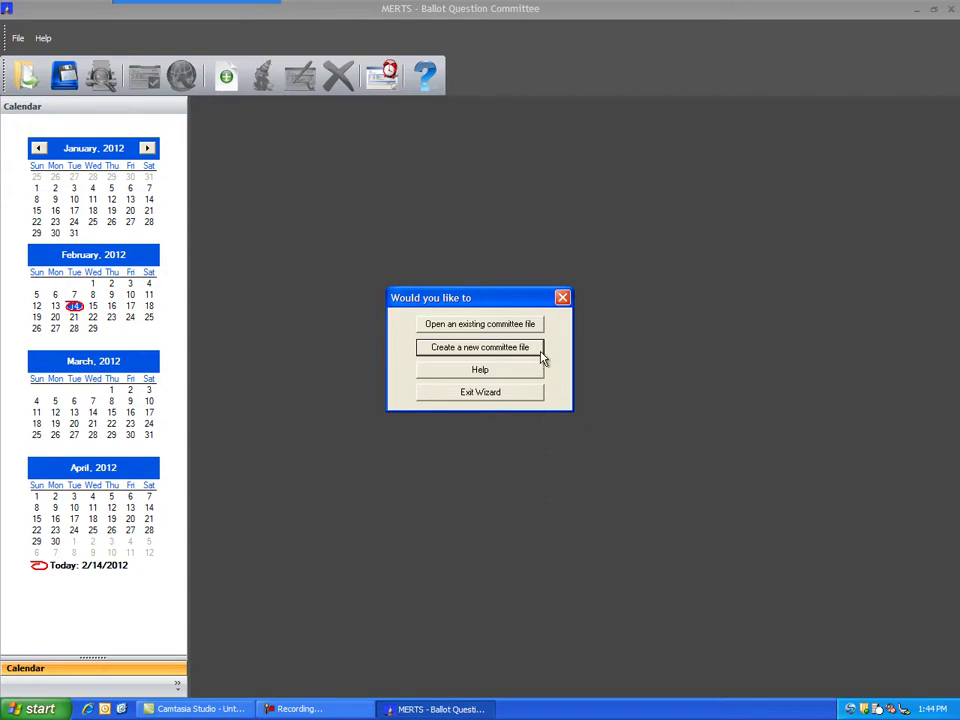
Create a new committee file, agree to continue with starting it, and proceed to the committee information.
click(535, 348)
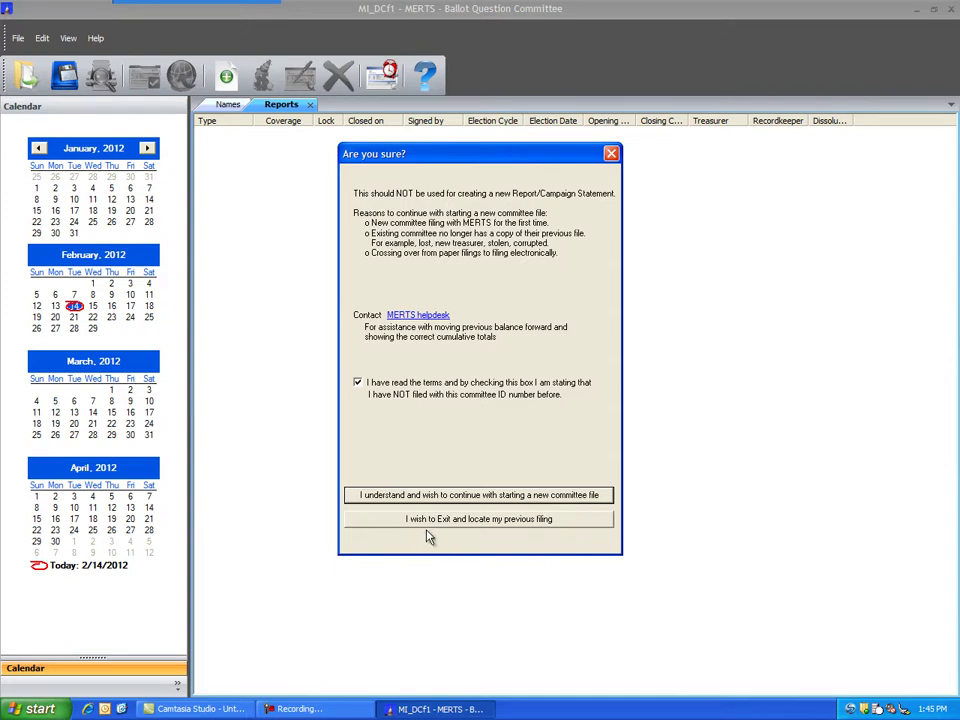
click(590, 503)
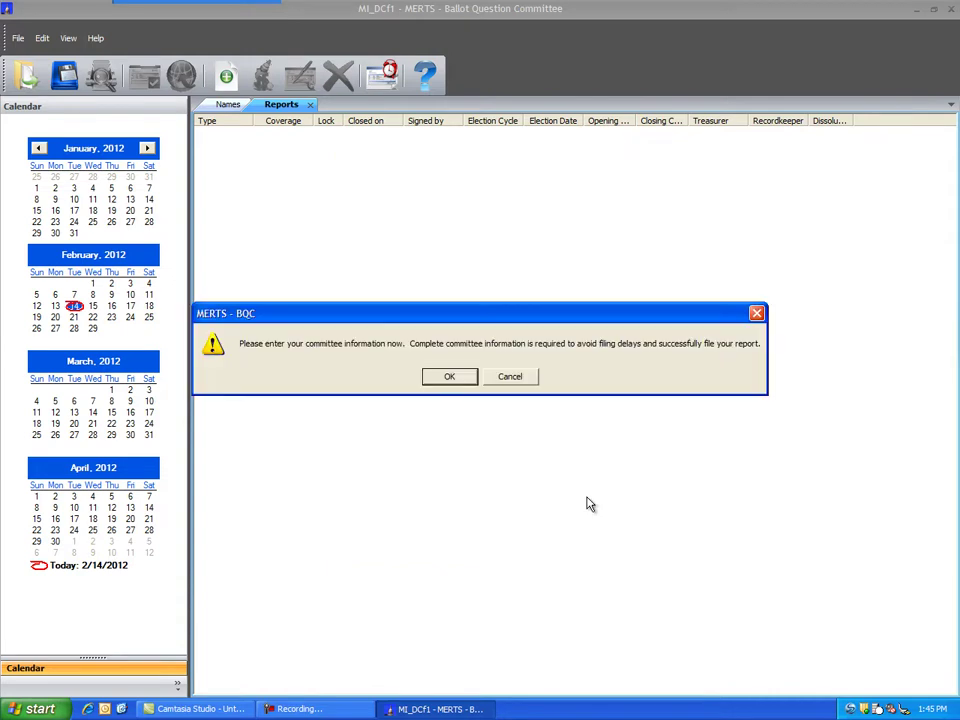
click(436, 385)
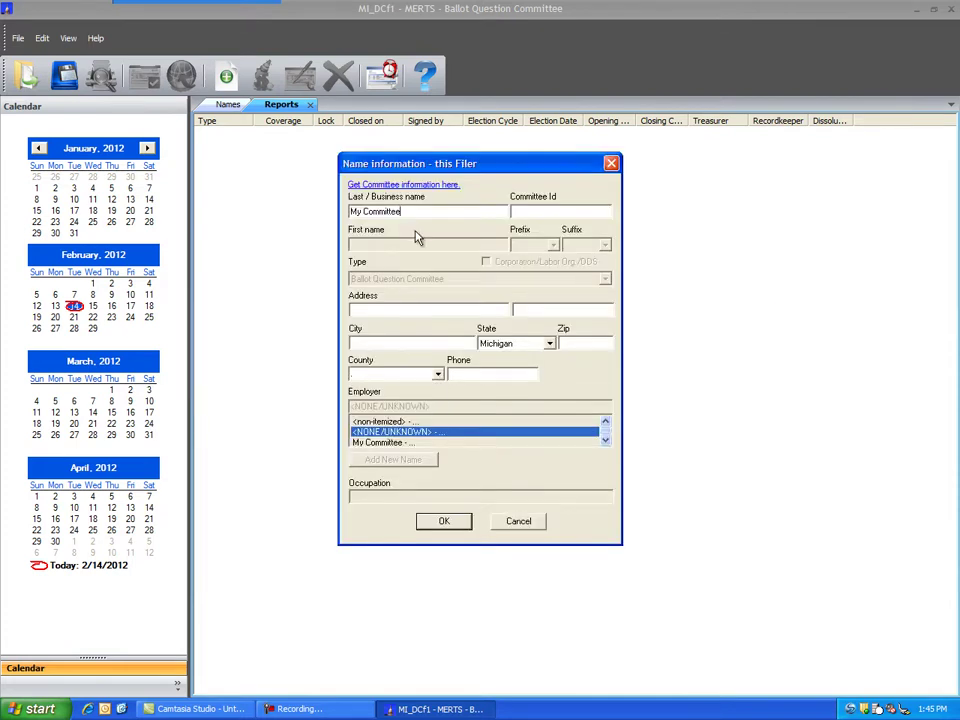
Name the filing committee MICHIGAN BALLOT COMMITTEE and enter its committee ID.
drag(411, 213, 298, 209)
text(MICHIGAN BALLOT COMMITTEE)
key(Tab)
text(123456)
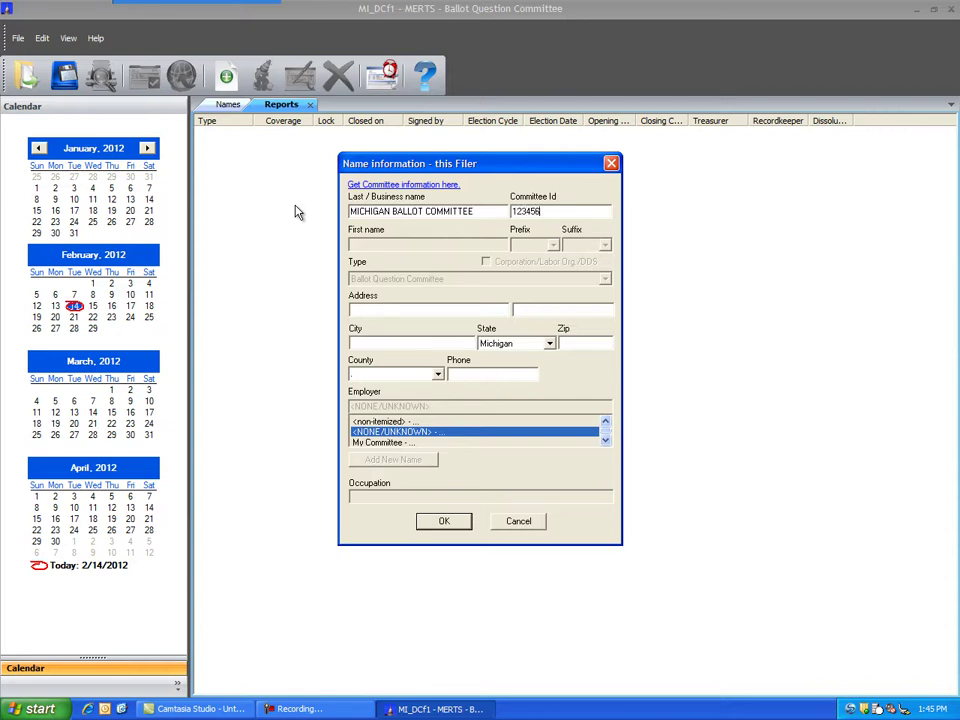
Fill in the committee's street address, city and zip code, and accept the filer information.
click(351, 310)
text(123 MAIN STREET)
key(Tab)
text(LANSING)
key(Tab)
key(Tab)
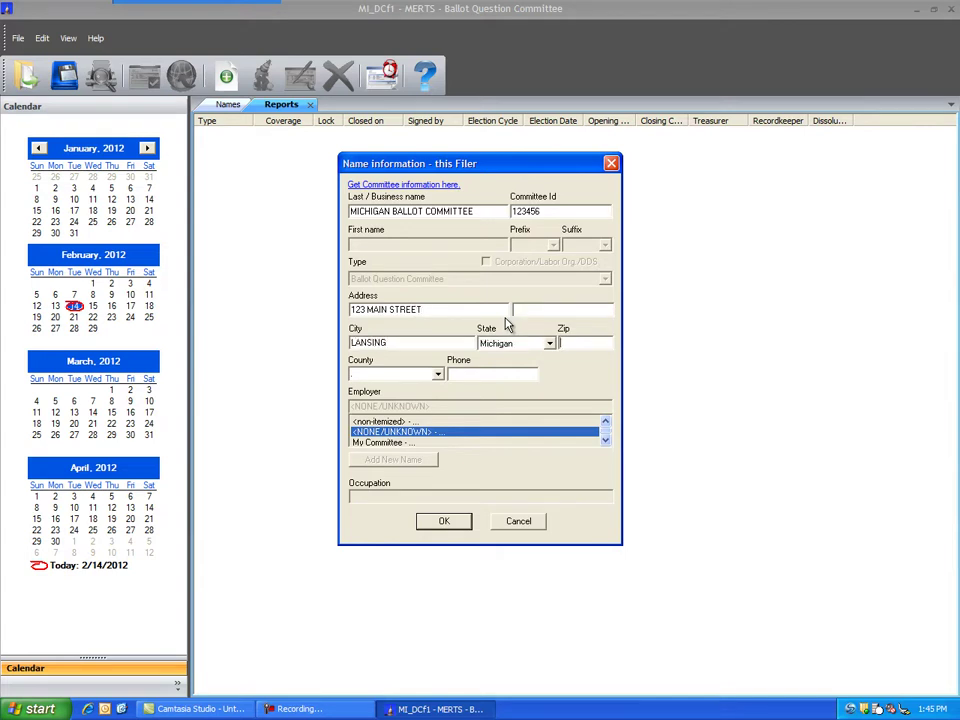
text(48911)
click(445, 522)
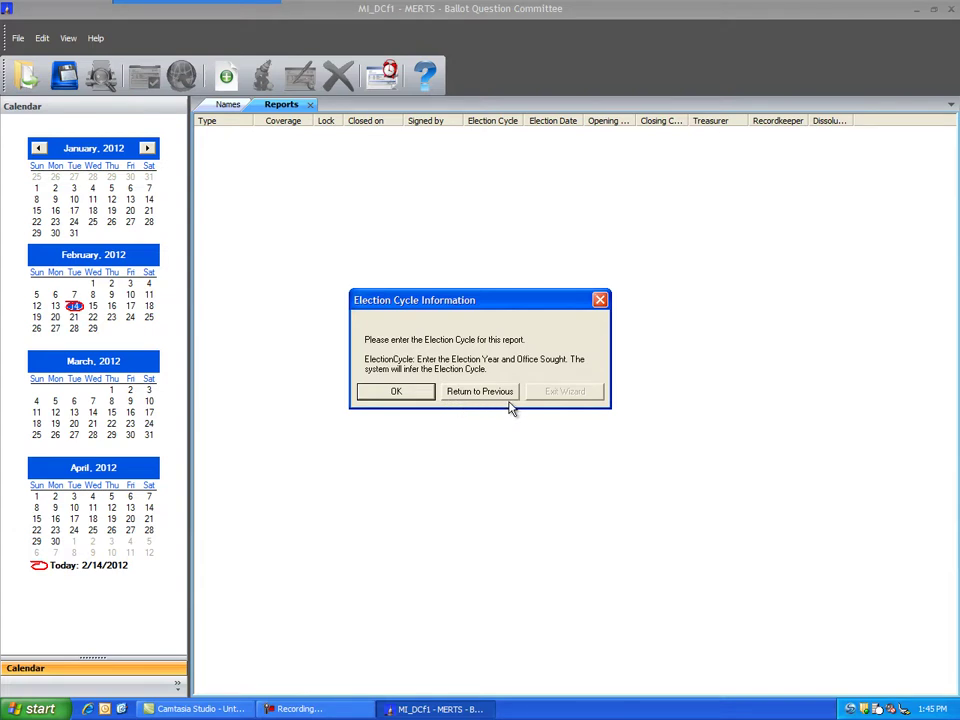
Set up the 2012 election cycle under the name 2012 GENERAL and confirm the modification.
click(419, 395)
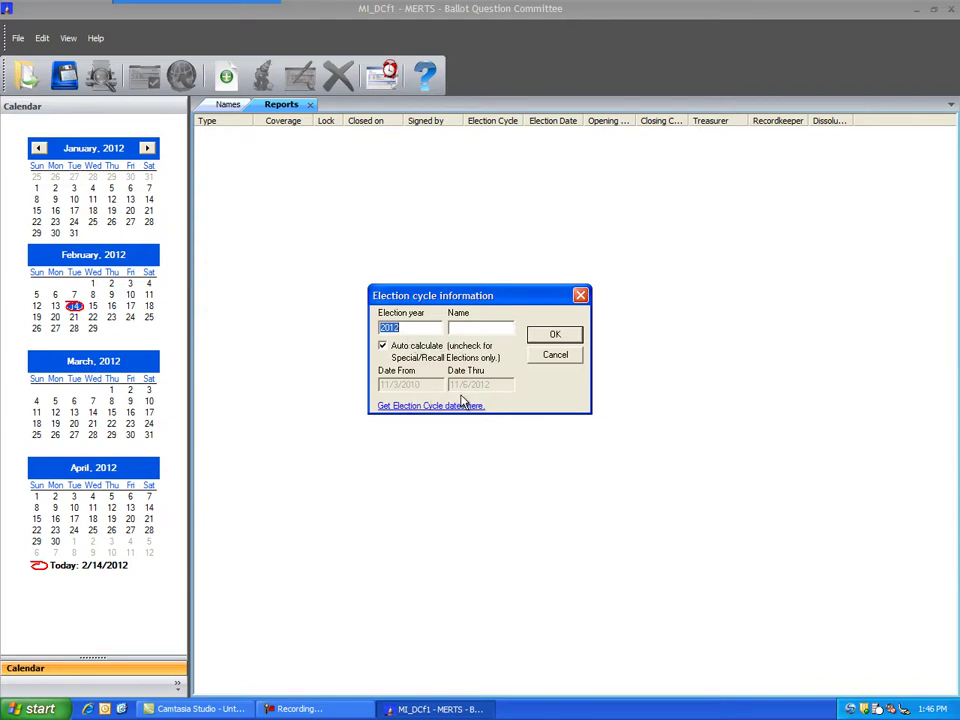
click(452, 327)
text(2012 GENERAL)
click(555, 334)
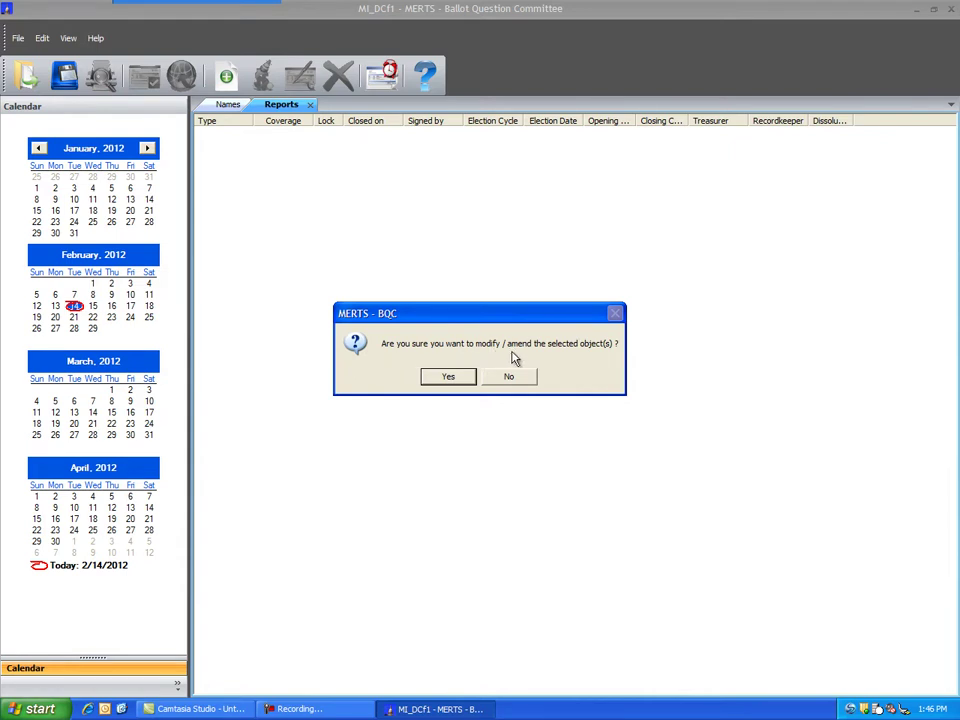
click(466, 381)
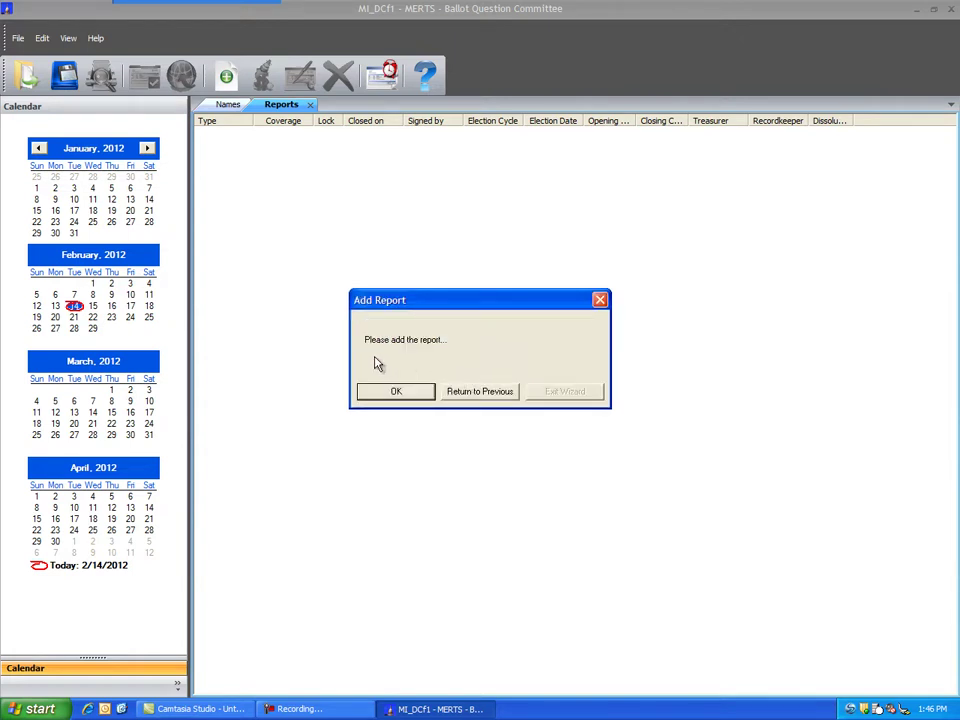
Add an Annual Statement report covering 01/01/2011 through 12/31/2011 for the 2012 GENERAL election cycle.
click(423, 395)
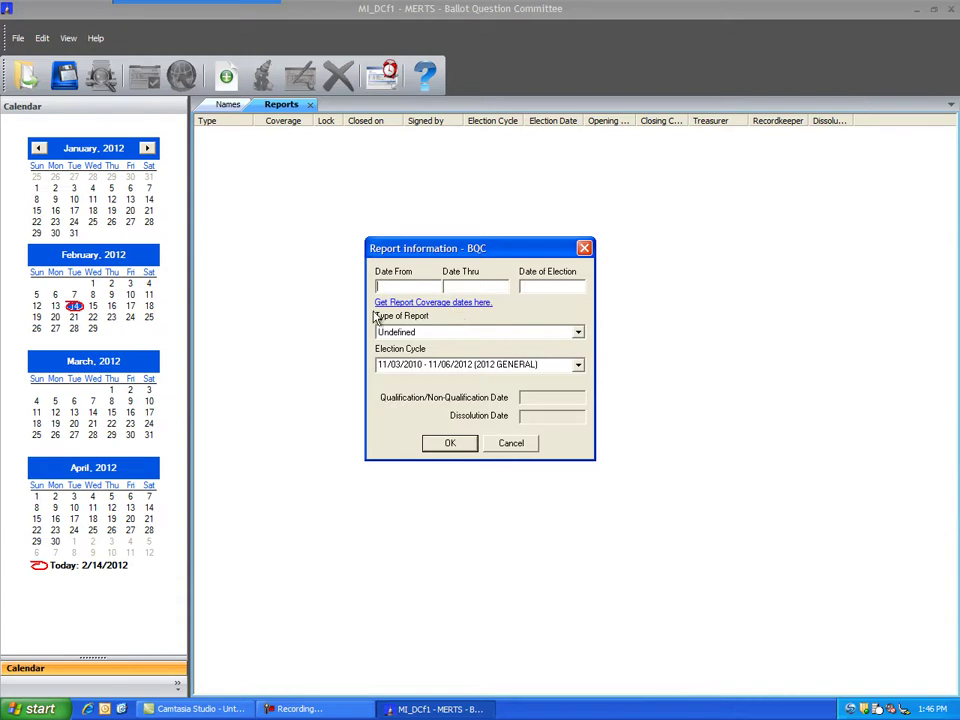
text(01/01/2011)
key(Tab)
text(12/31/2011)
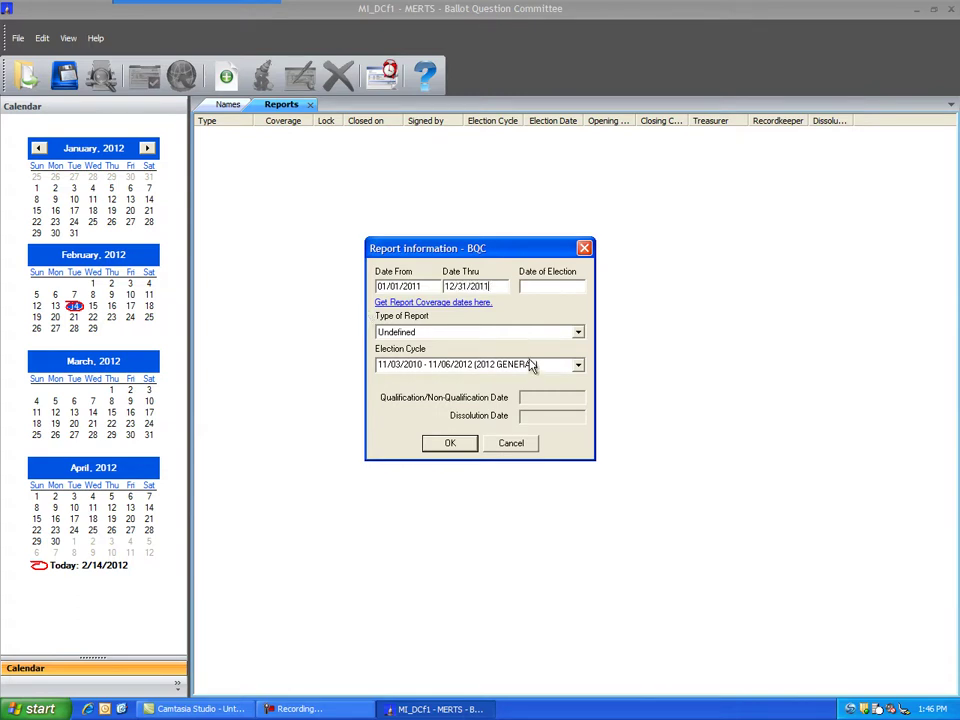
click(577, 332)
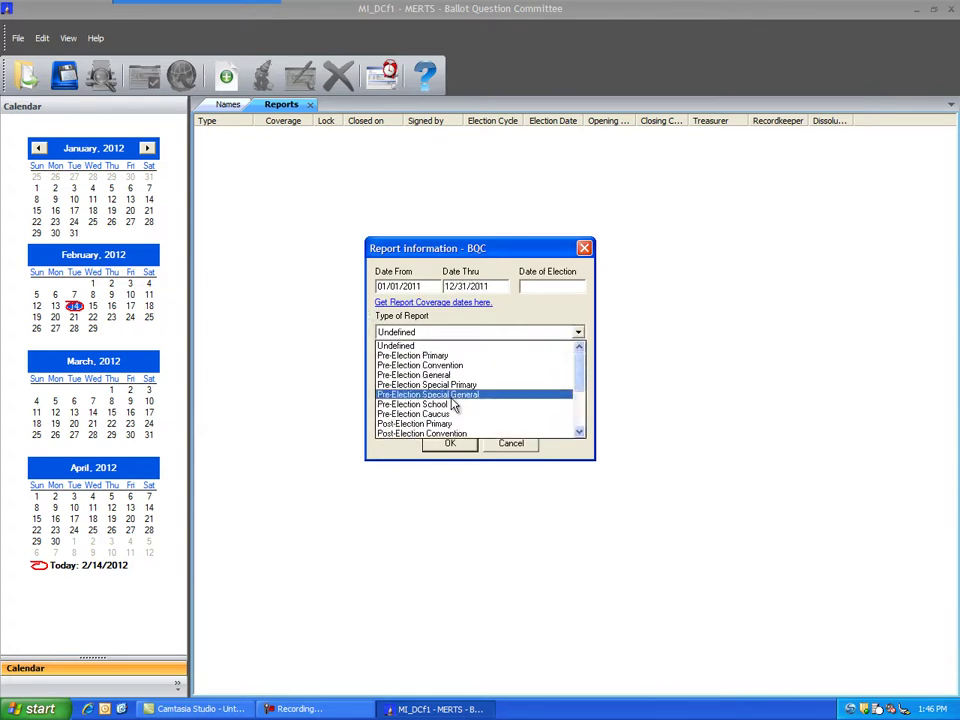
scroll(462, 395, down, 3)
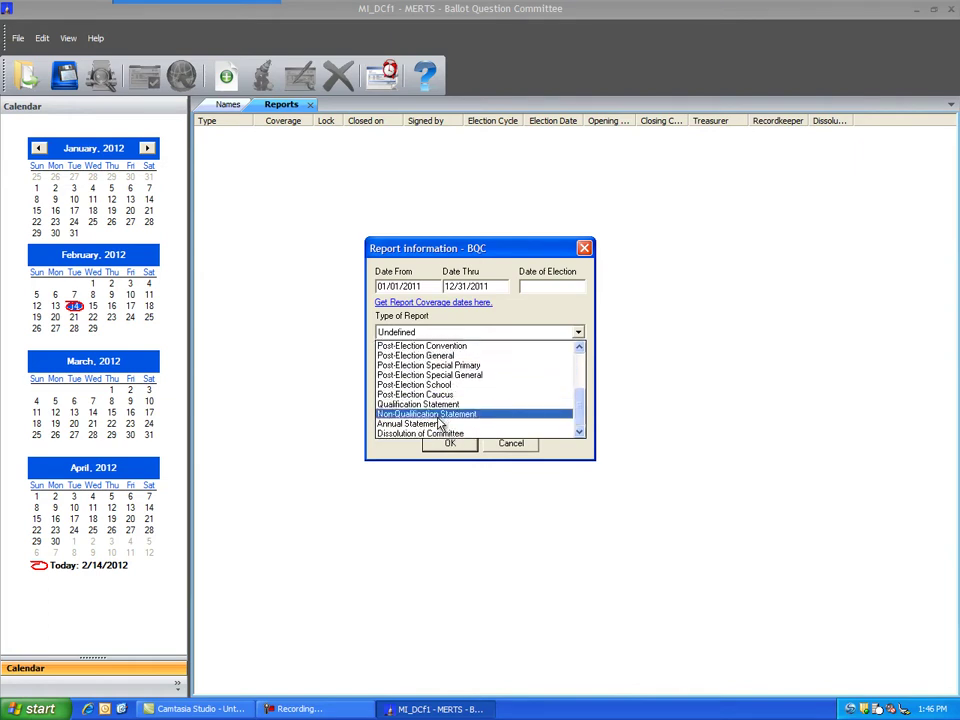
click(440, 423)
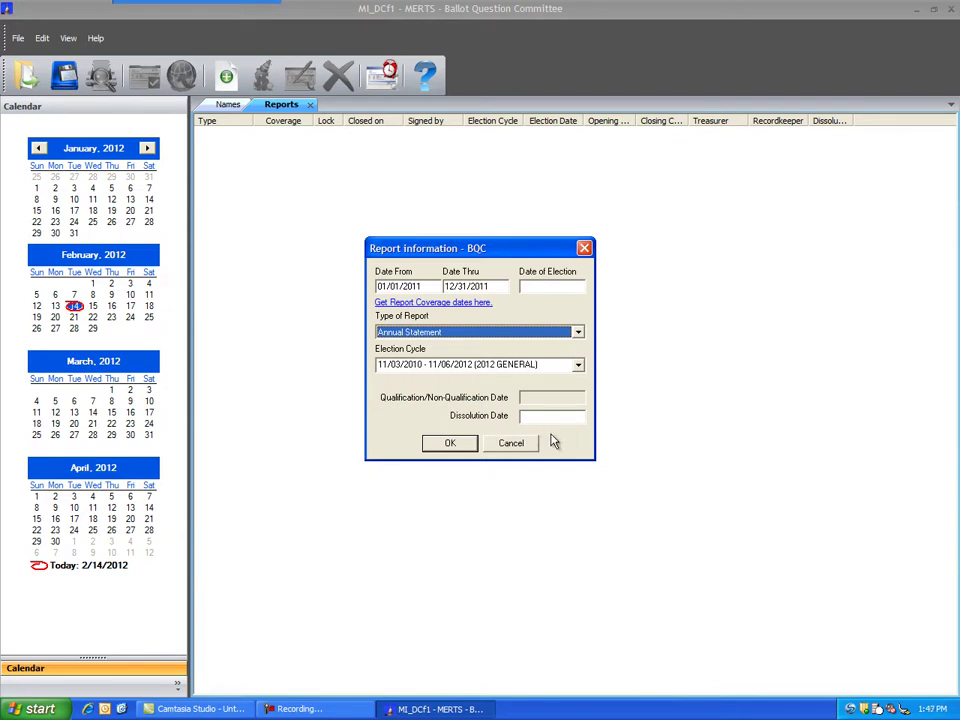
click(450, 444)
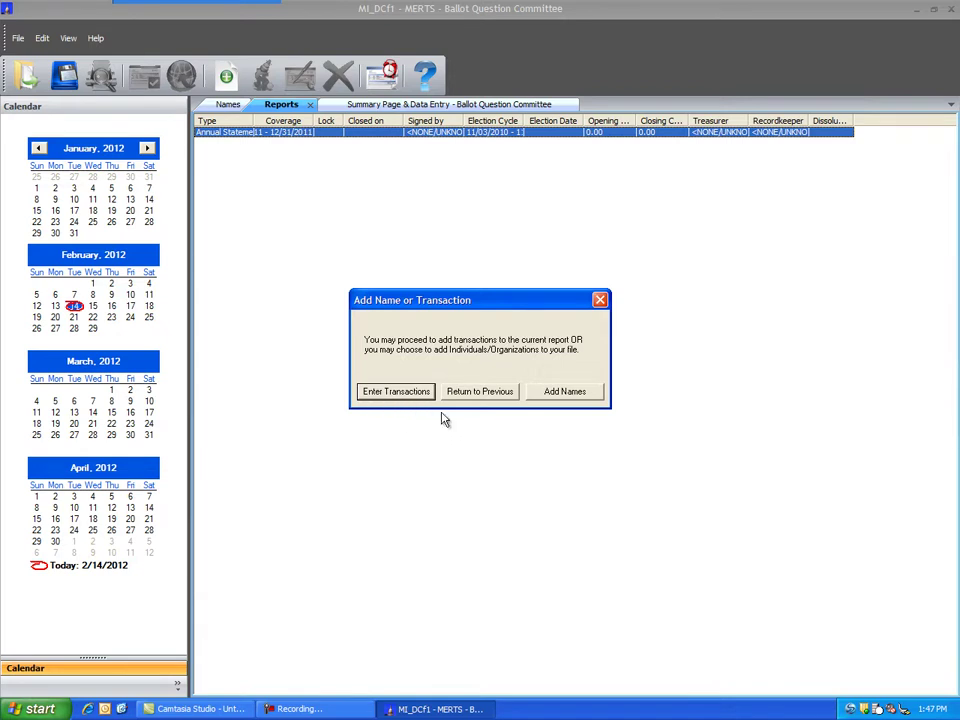
Choose to add names to the file and start a new Individual entry with the contributor's last and first name.
click(592, 393)
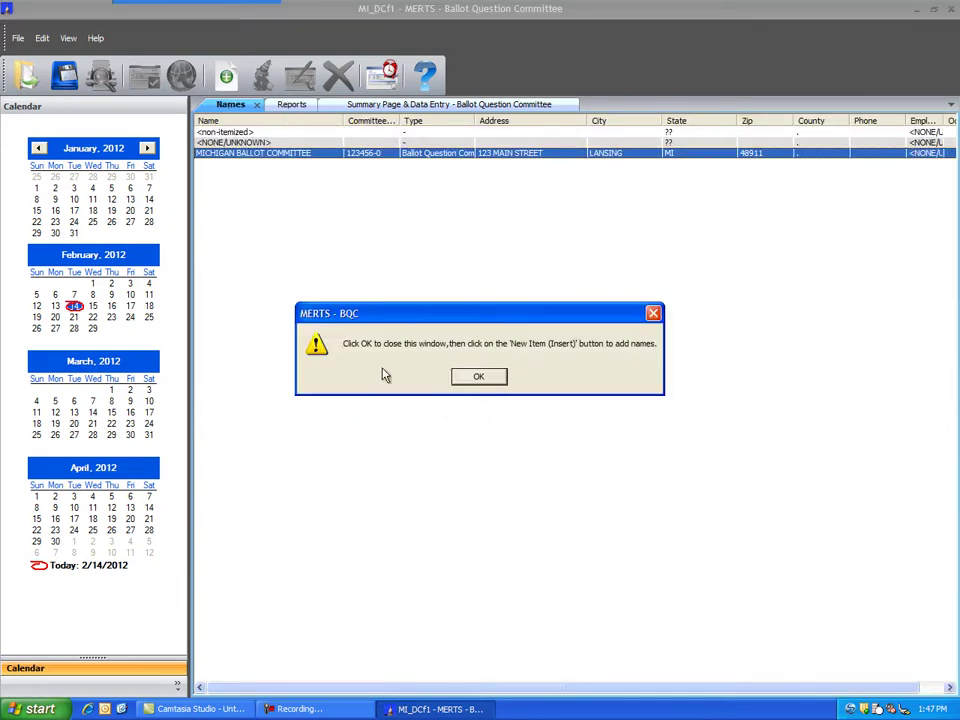
click(479, 377)
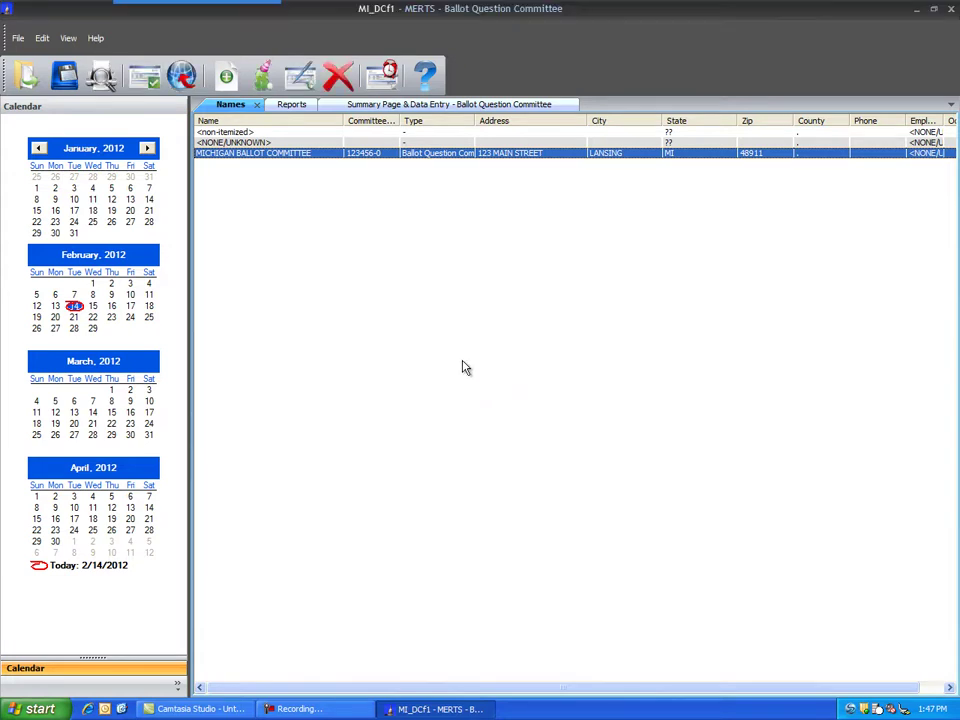
click(226, 78)
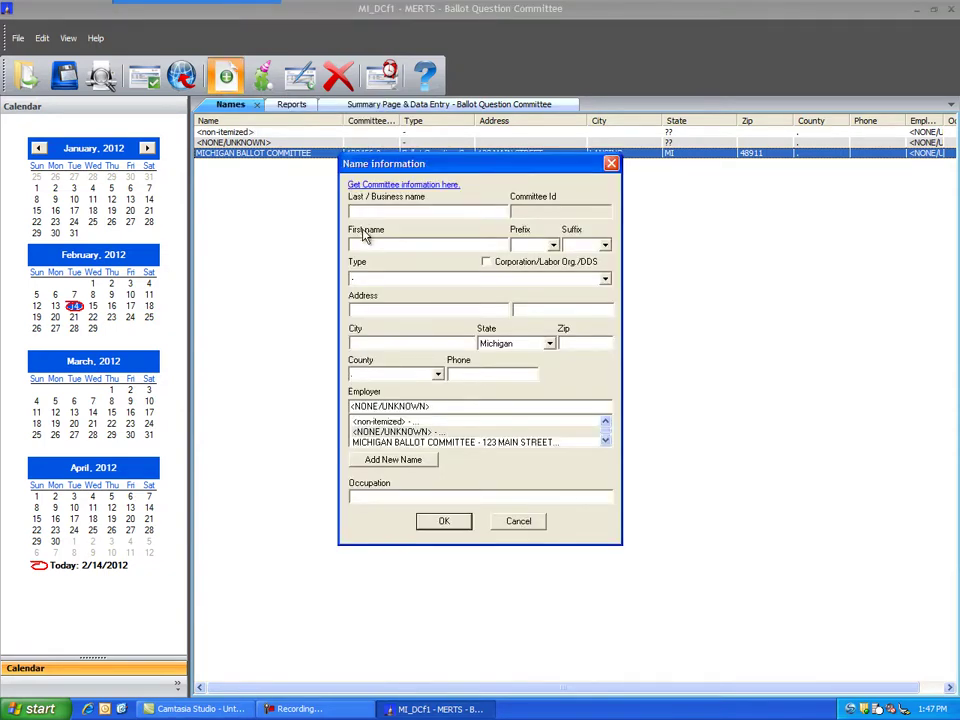
text(SMITH)
text(JANE)
click(605, 279)
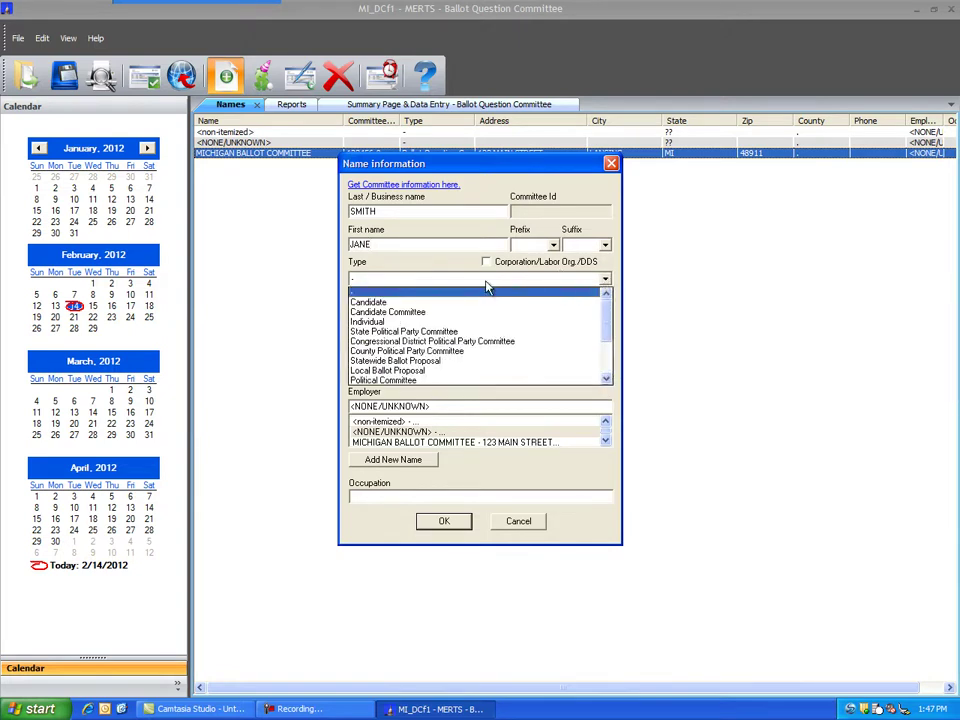
click(425, 322)
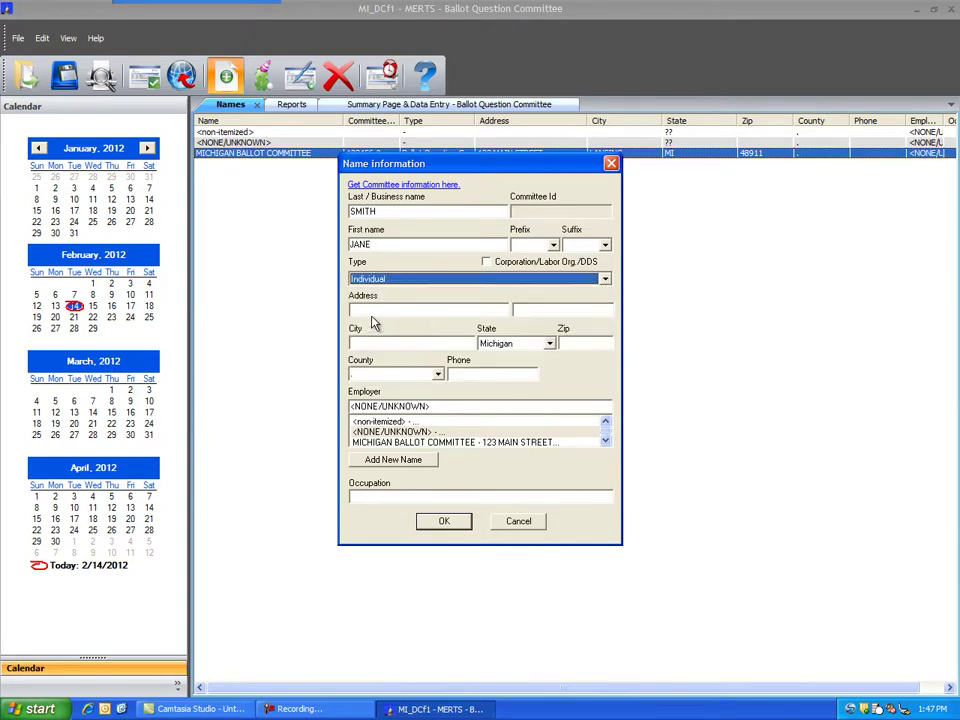
Enter the individual's street address, city and zip code.
click(380, 311)
text(123)
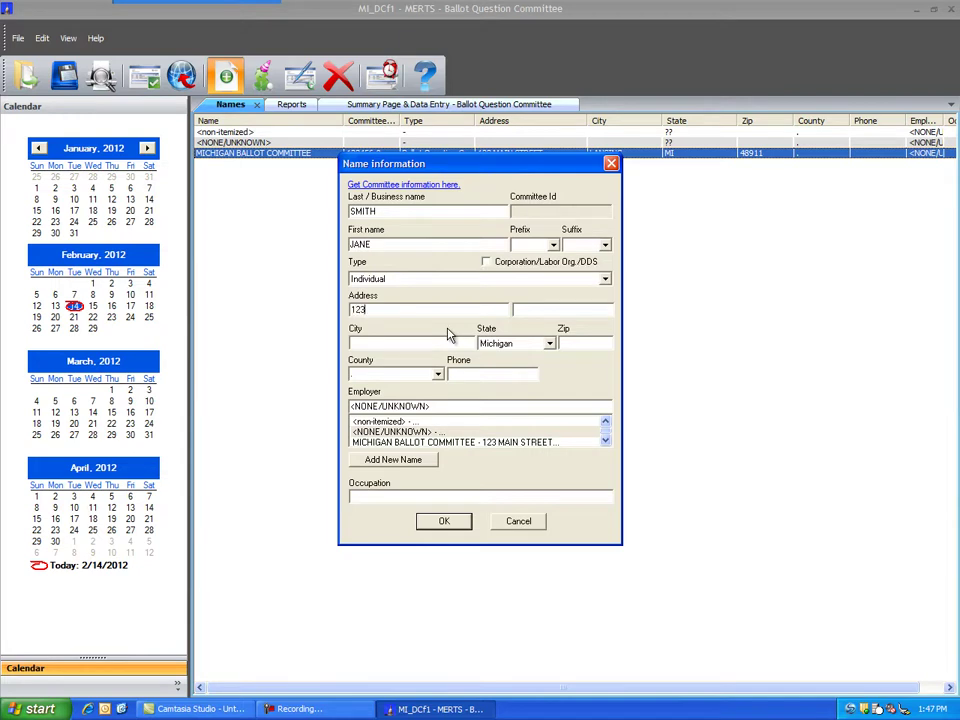
text( MAIN STREET)
key(Tab)
key(Tab)
text(LANSING)
key(Tab)
key(Tab)
text(4)
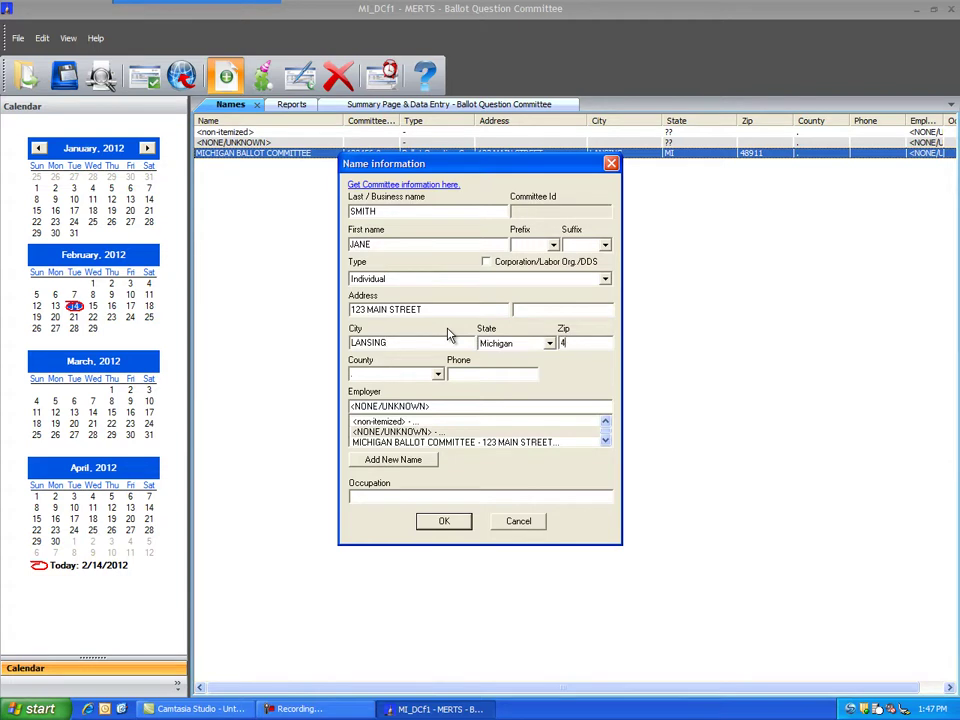
text(8911)
Add SMITH FLORAL as the individual's new employer of type Other Entity, including its street address, city and zip code.
click(428, 462)
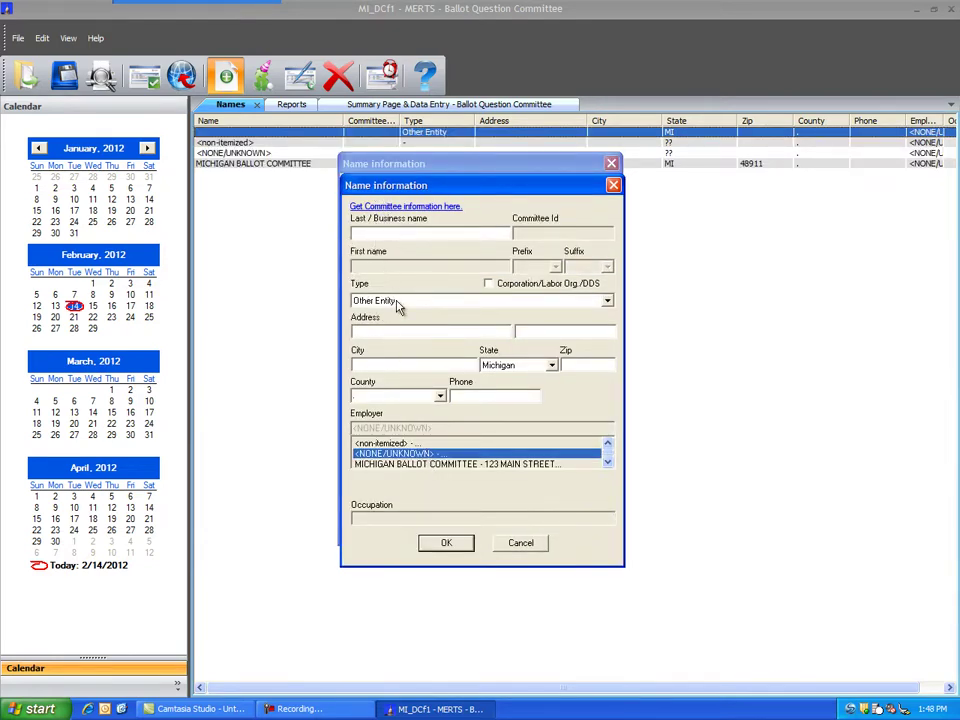
text(SMITH FL)
text(ORAL)
text(456)
text( CORNER AV)
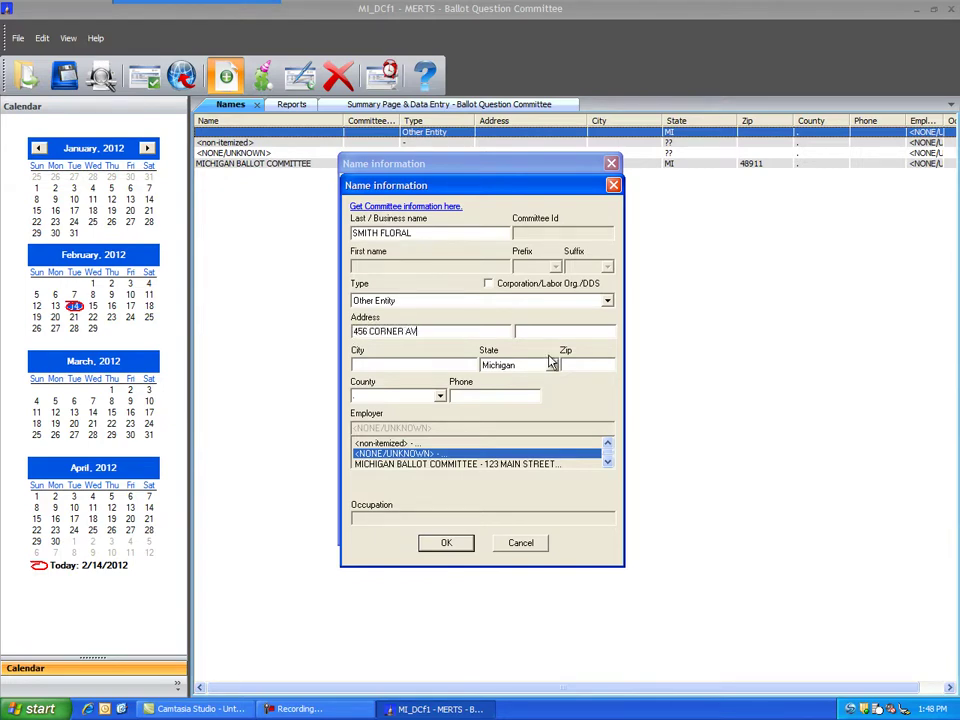
text(ENUE)
key(Tab)
text(LANSING)
text(48774)
click(463, 545)
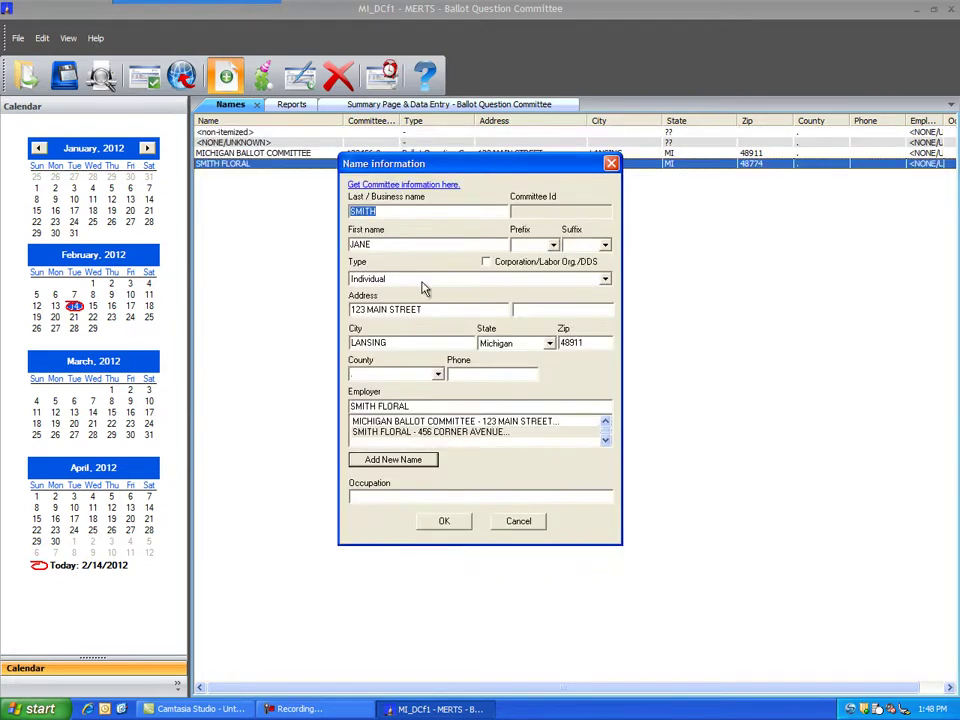
Set the individual's occupation to OWNER and accept the name entry.
click(363, 497)
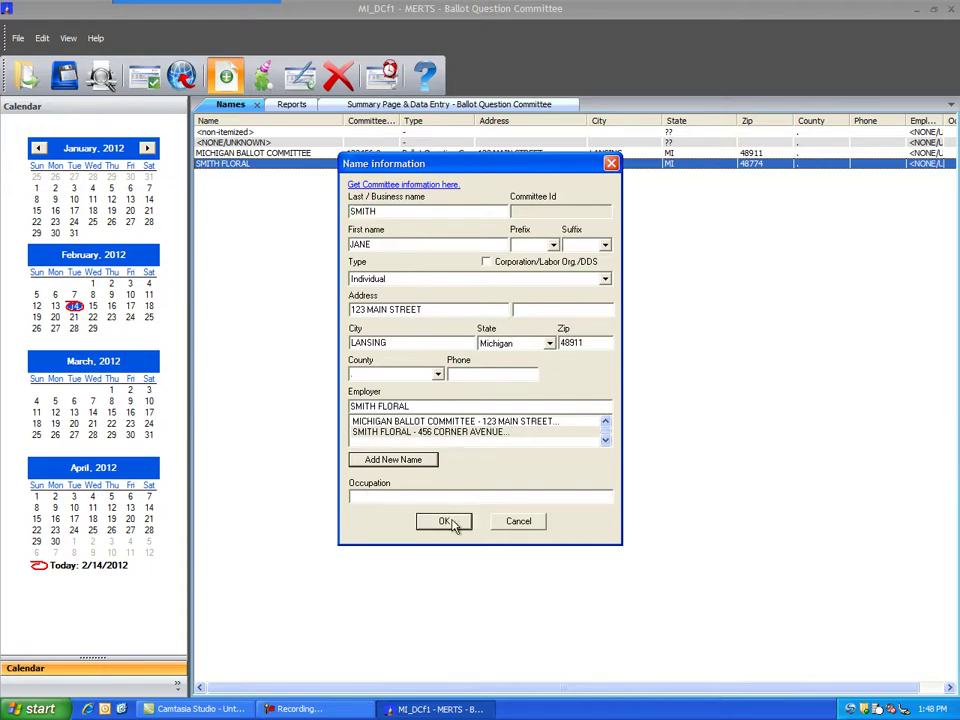
text(OWNER)
click(428, 527)
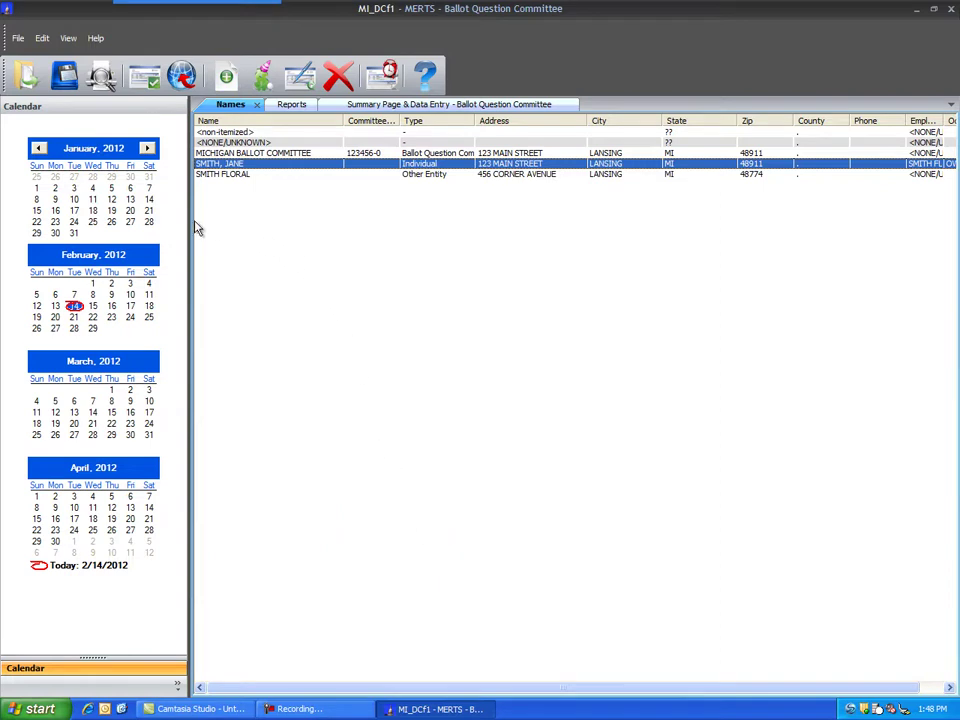
Save the committee file as MICHIGAN BALLOT QUESTION COMMITTEE in the My Documents 2 folder.
click(66, 80)
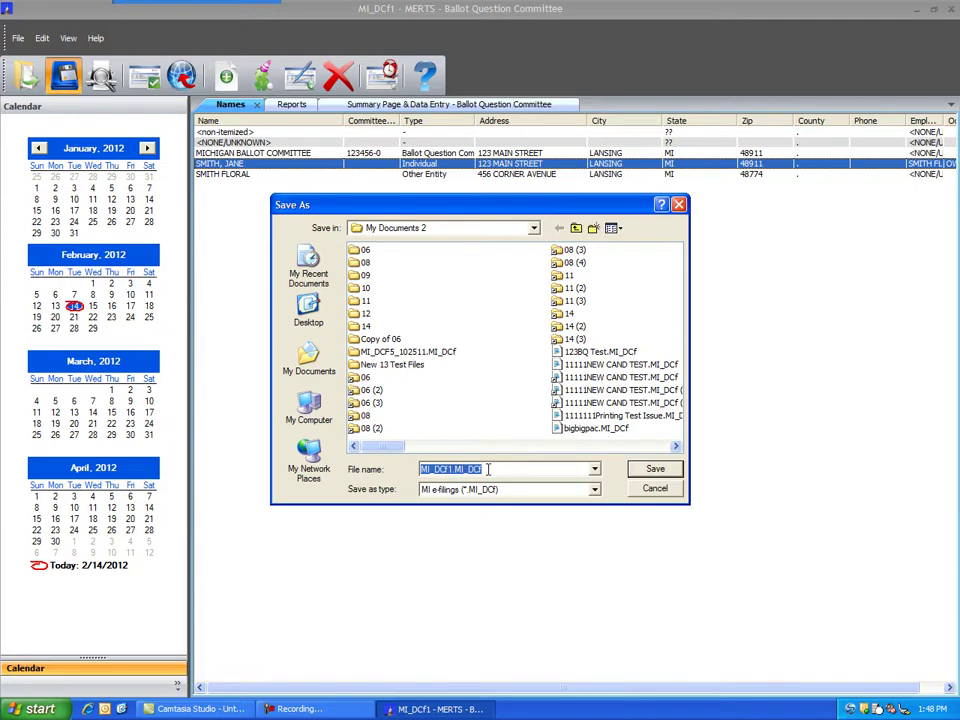
key(BackSpace)
text(MICHIGAN)
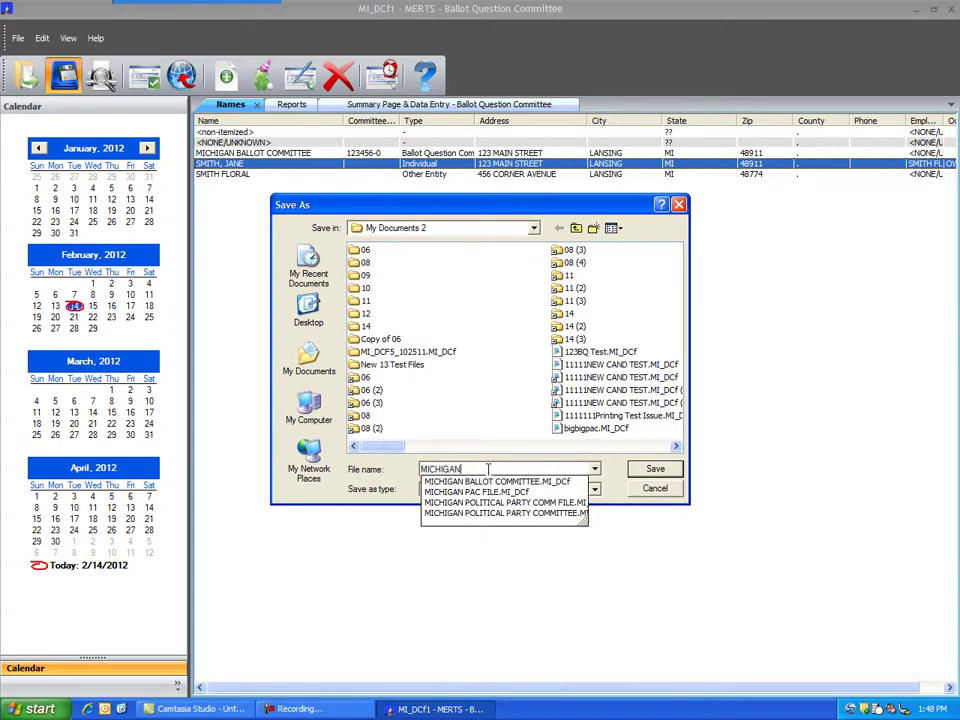
text( BALLOT Q)
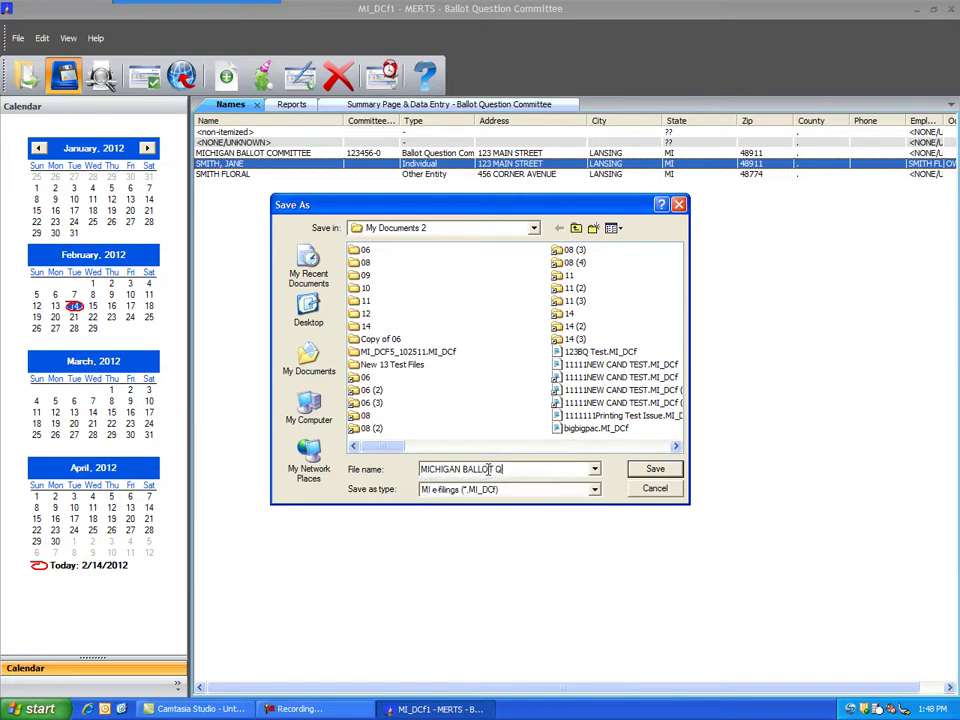
text(UESTION COMMITTEE)
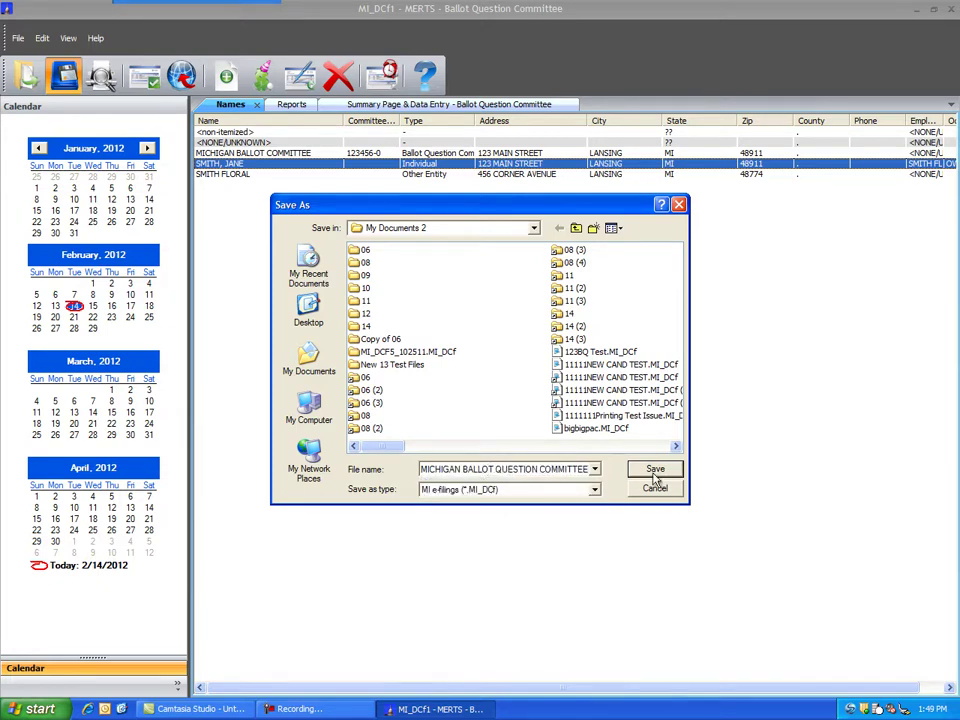
click(656, 469)
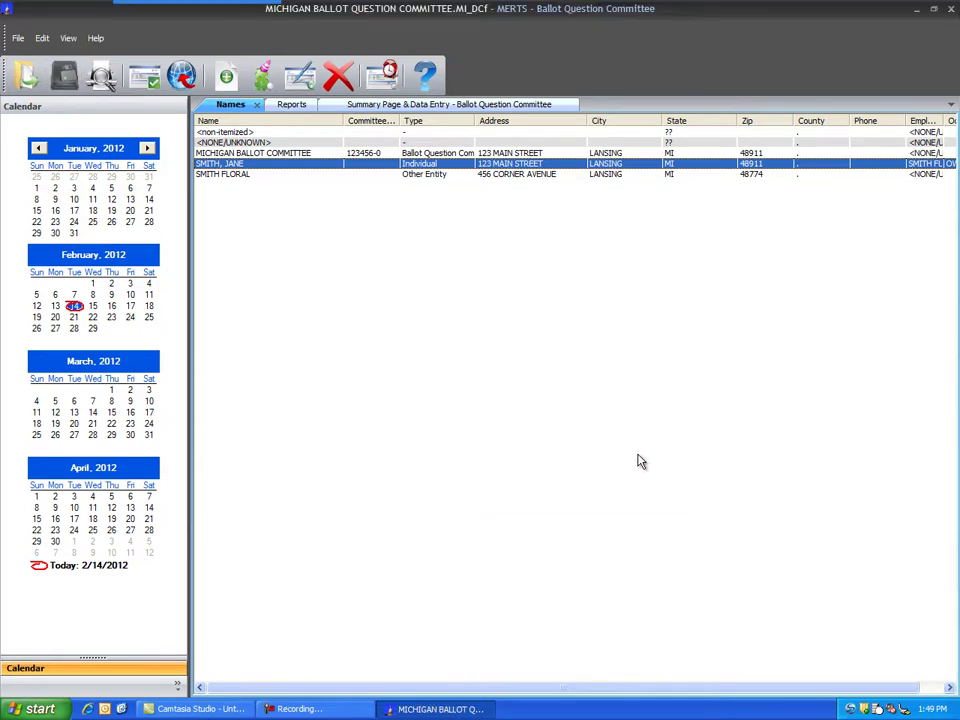